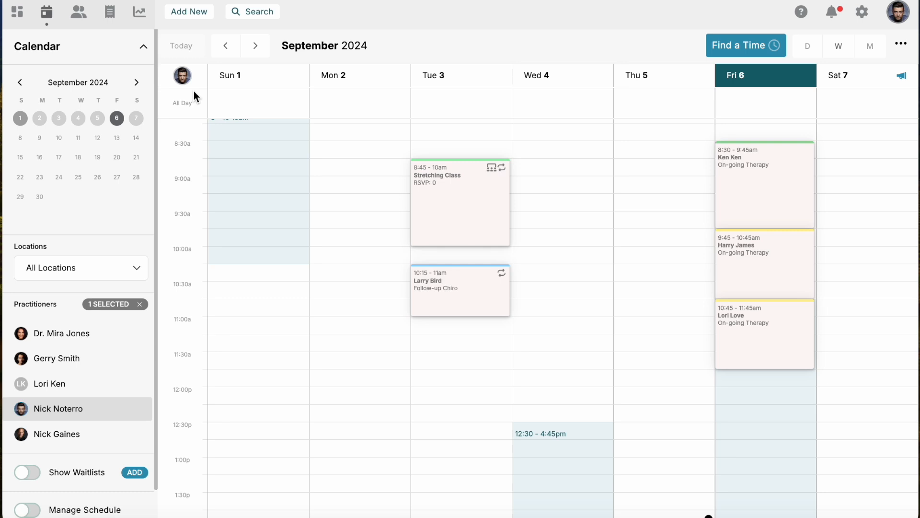
left_click(197, 18)
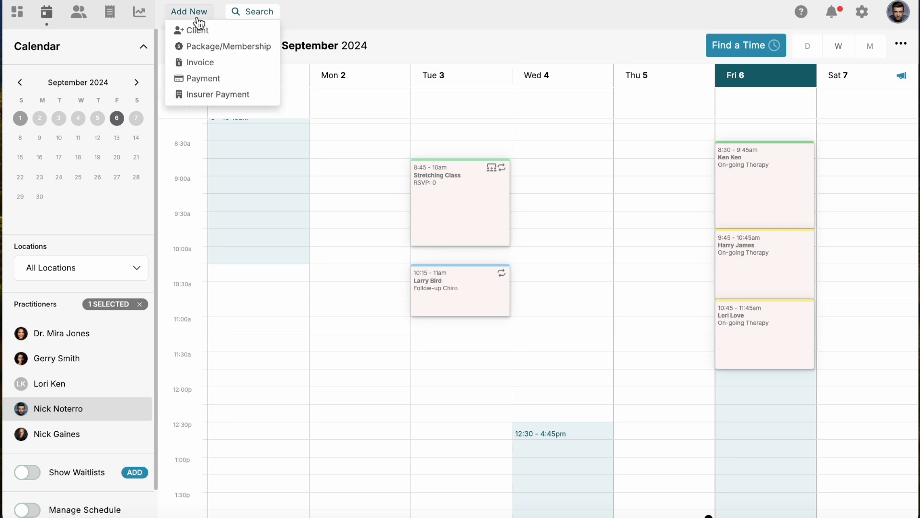
left_click(199, 63)
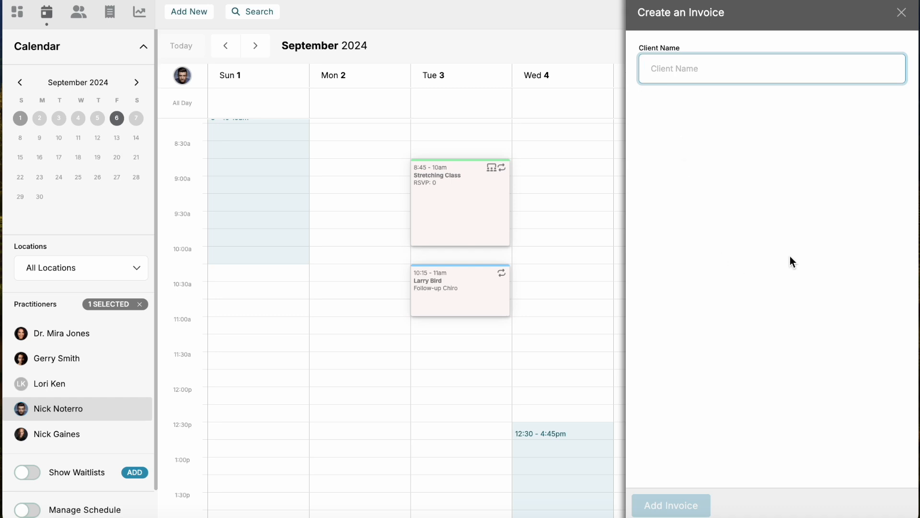
left_click(902, 20)
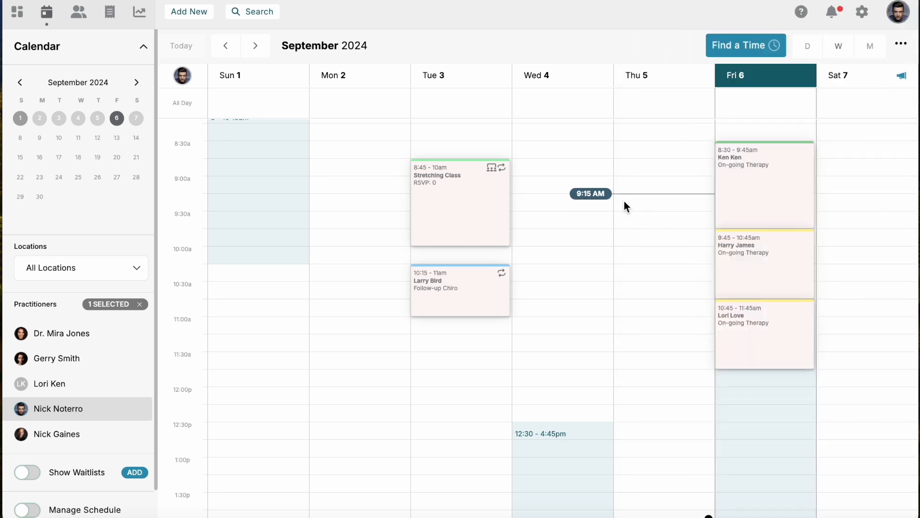
Add an invoice to the Friday 8:30am On-going Therapy appointment and open that invoice
left_click(737, 189)
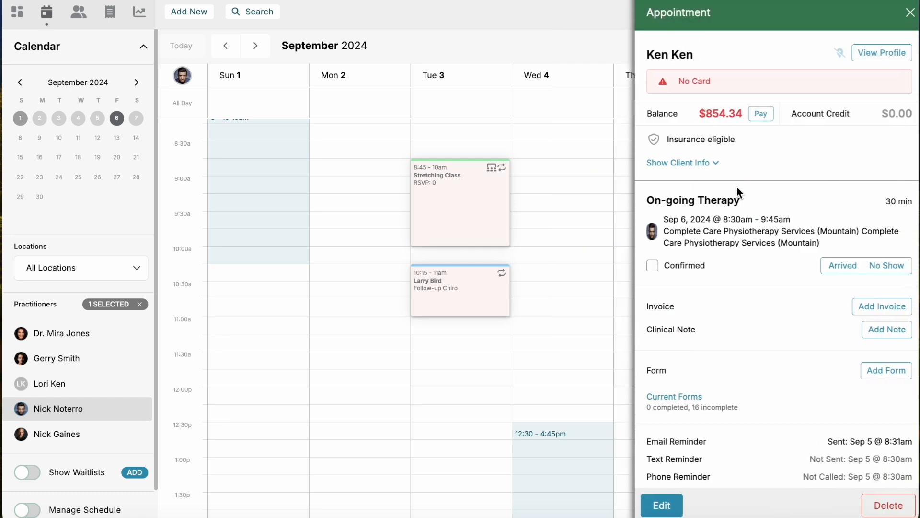
left_click(862, 309)
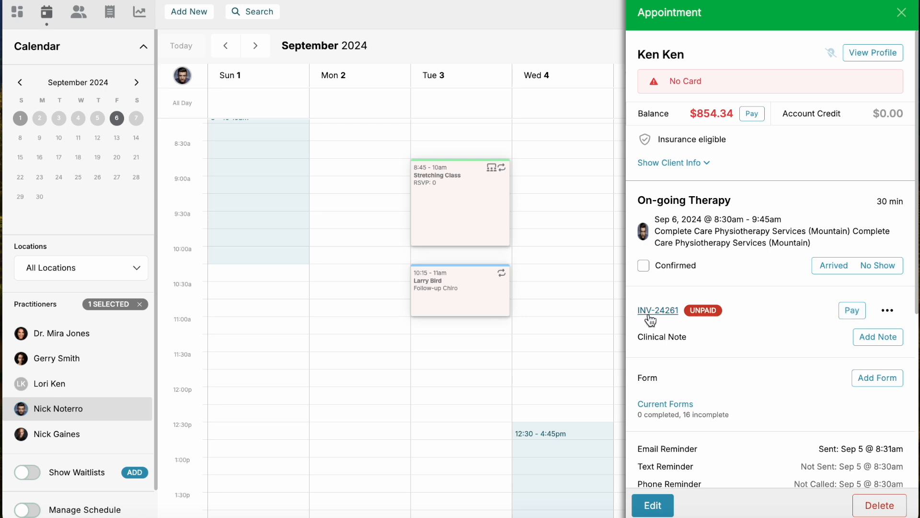
left_click(889, 316)
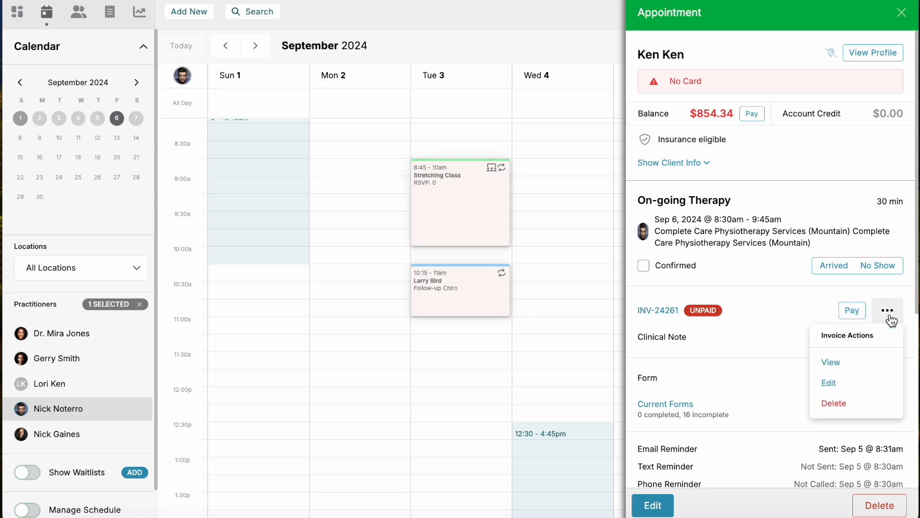
left_click(776, 315)
left_click(652, 312)
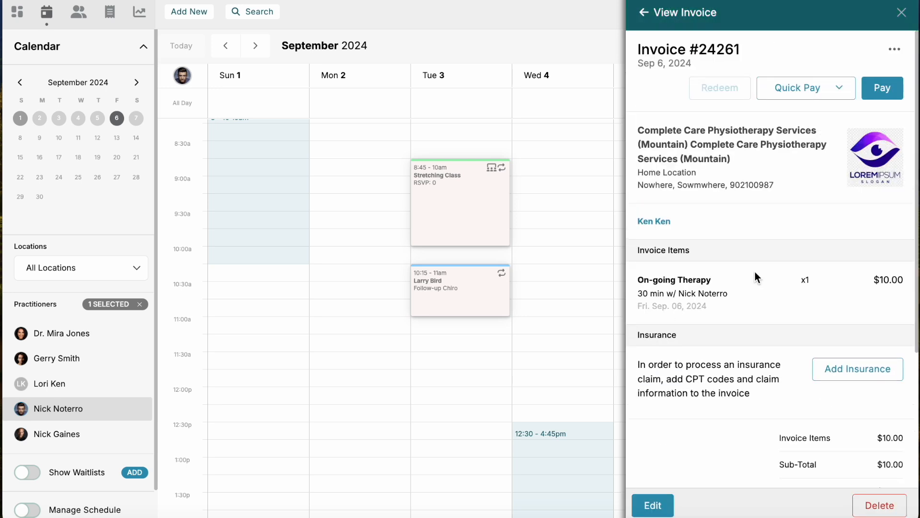
Pay the open invoice in full with Quick Pay, using Cash as the method
left_click(801, 93)
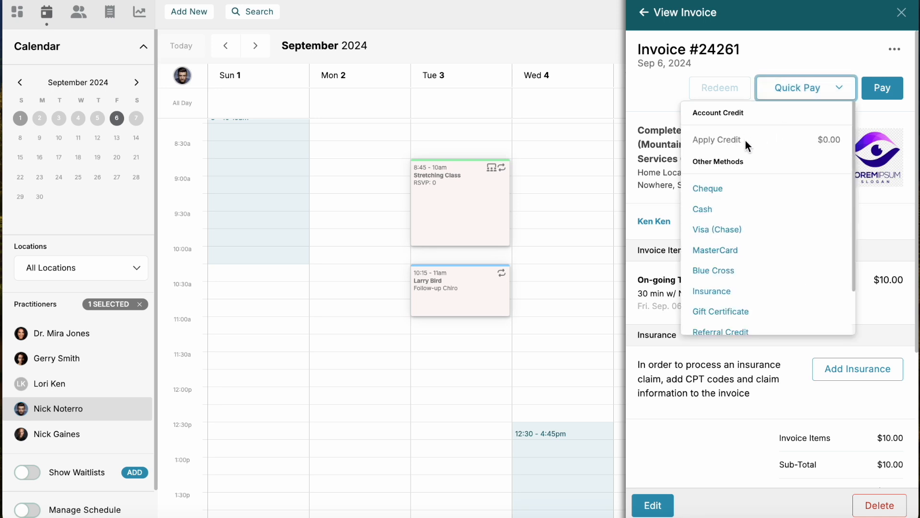
scroll(770, 259, "down", 1)
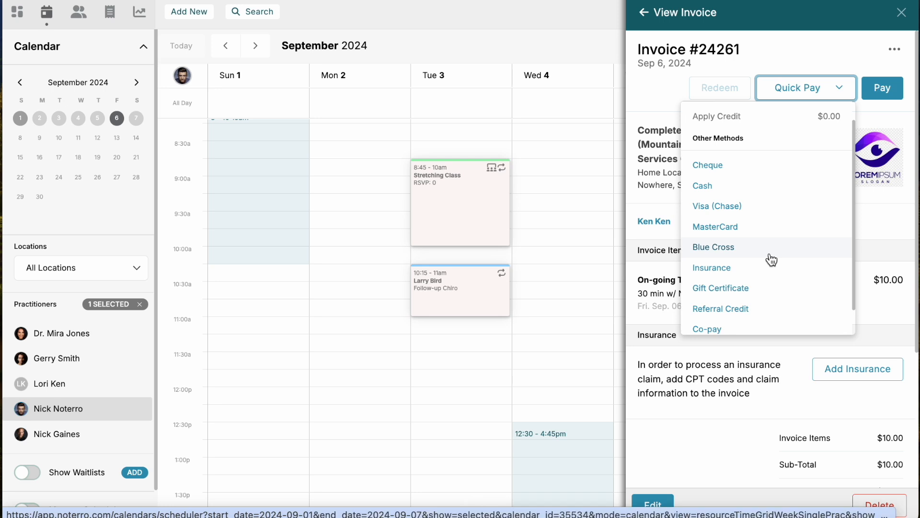
left_click(708, 185)
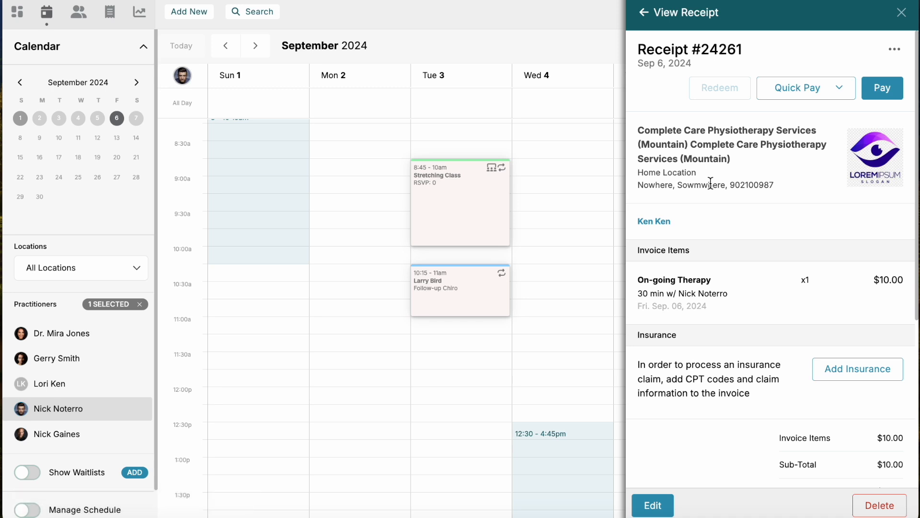
Examine the receipt's print, email, PDF and refund options, and close the receipt
left_click(900, 54)
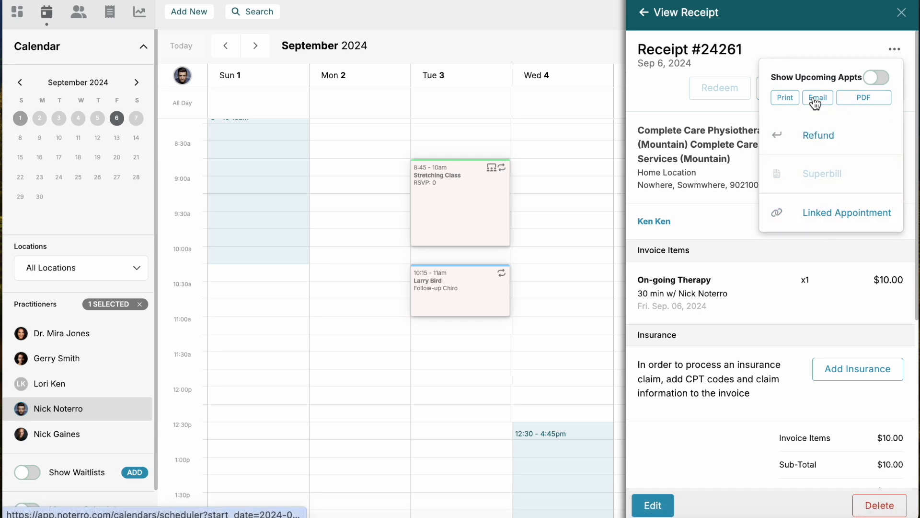
left_click(806, 44)
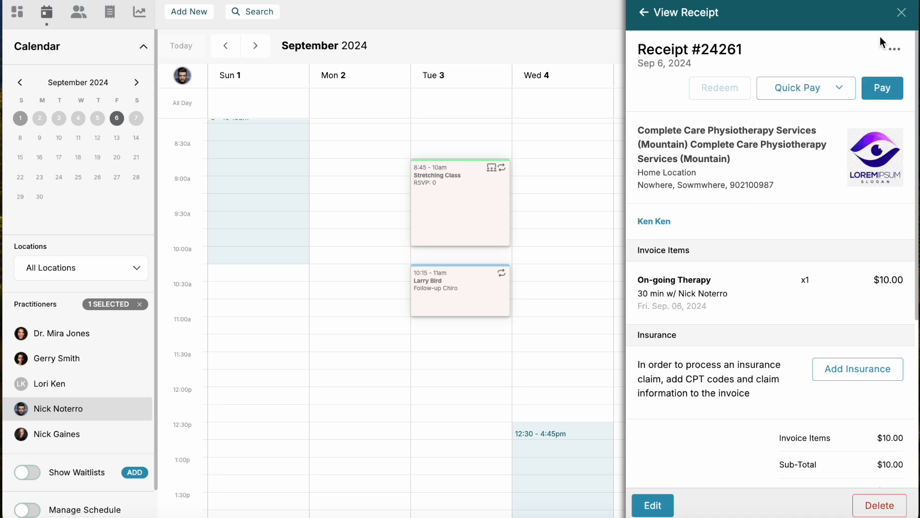
left_click(902, 13)
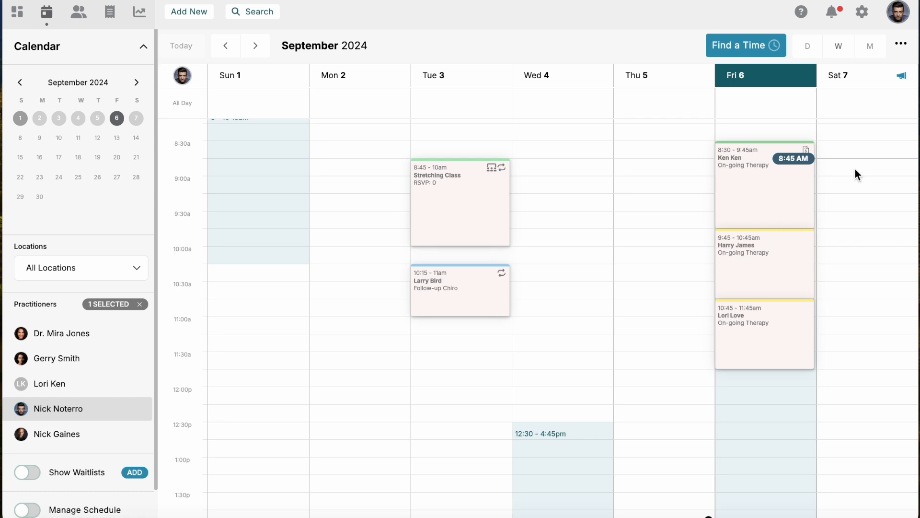
Add an invoice to the Friday 9:45am On-going Therapy appointment and open that invoice
left_click(776, 264)
left_click(858, 321)
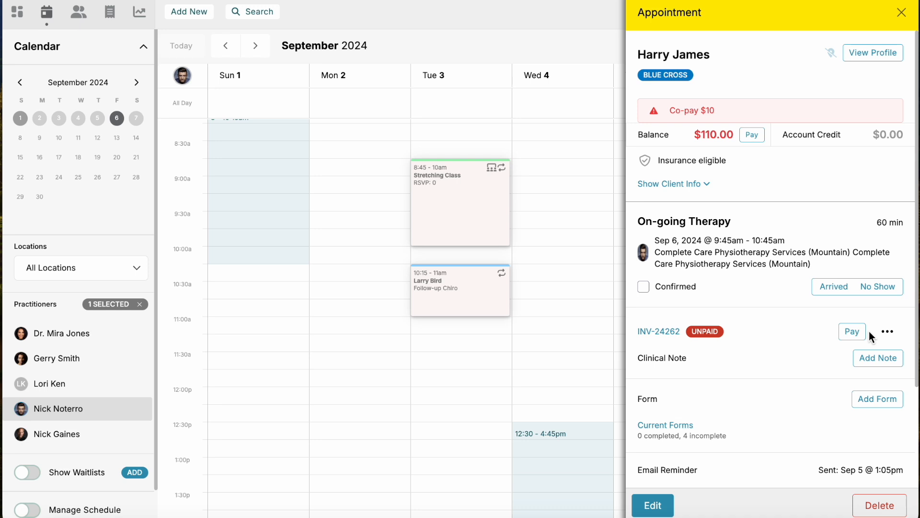
left_click(657, 330)
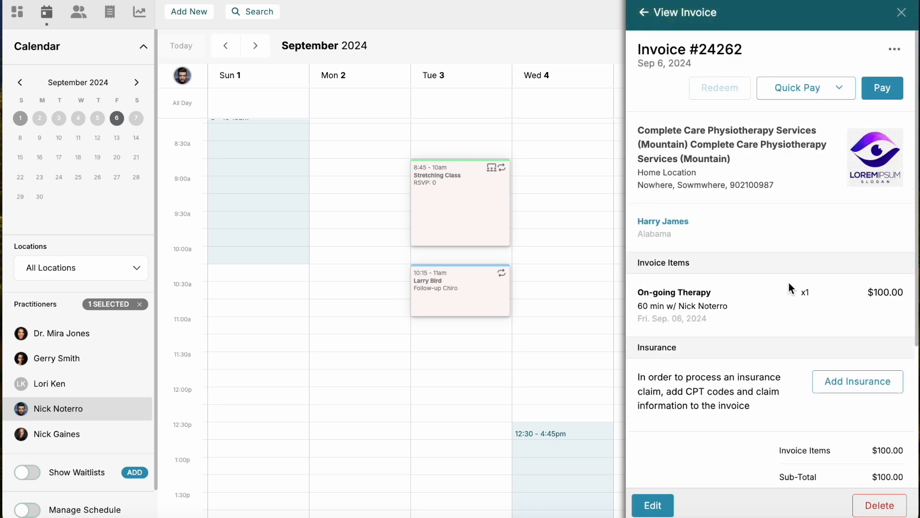
Begin a partial payment on the open invoice with the amount to pay set to 50
left_click(888, 91)
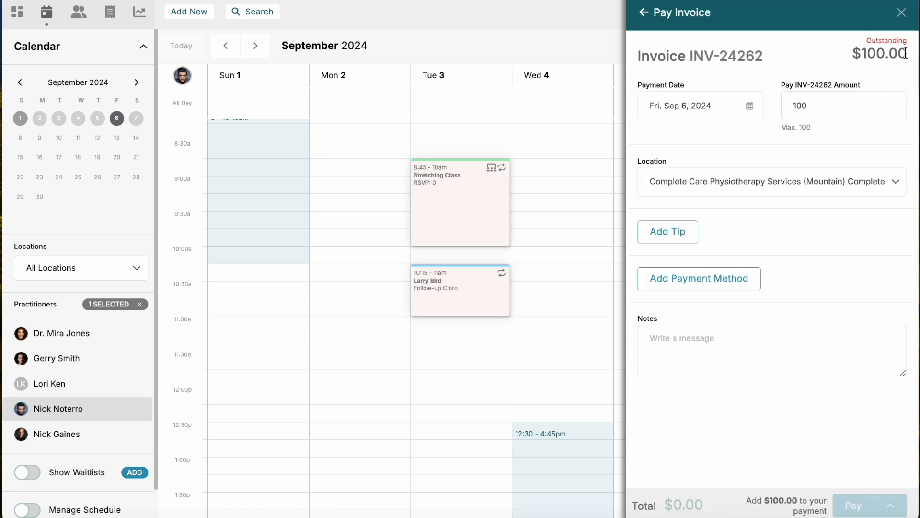
left_click_drag(815, 110, 788, 106)
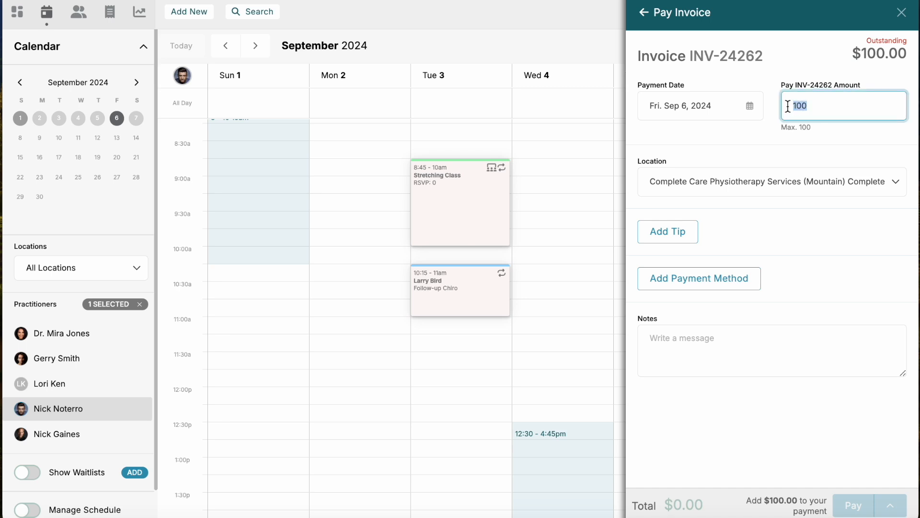
type("50")
Split the payment between 25 in Cash and the remainder by Gift Certificate
left_click(728, 281)
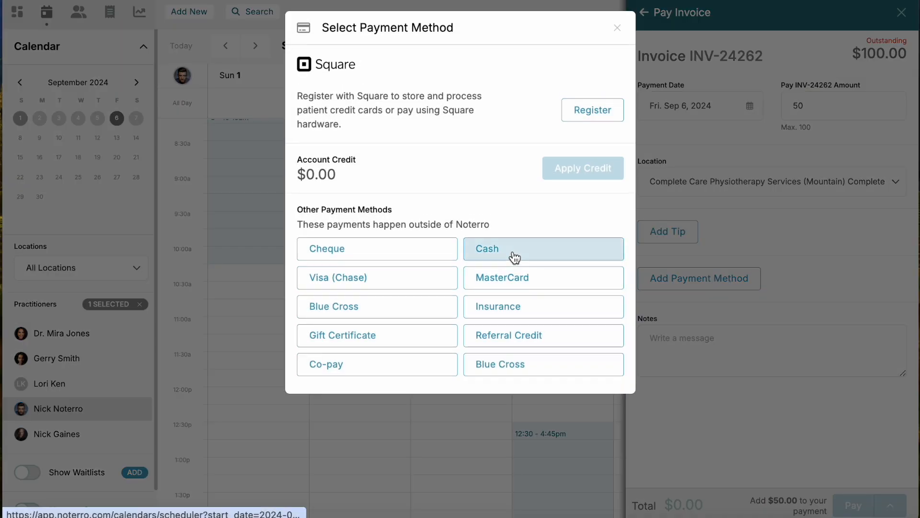
left_click(513, 254)
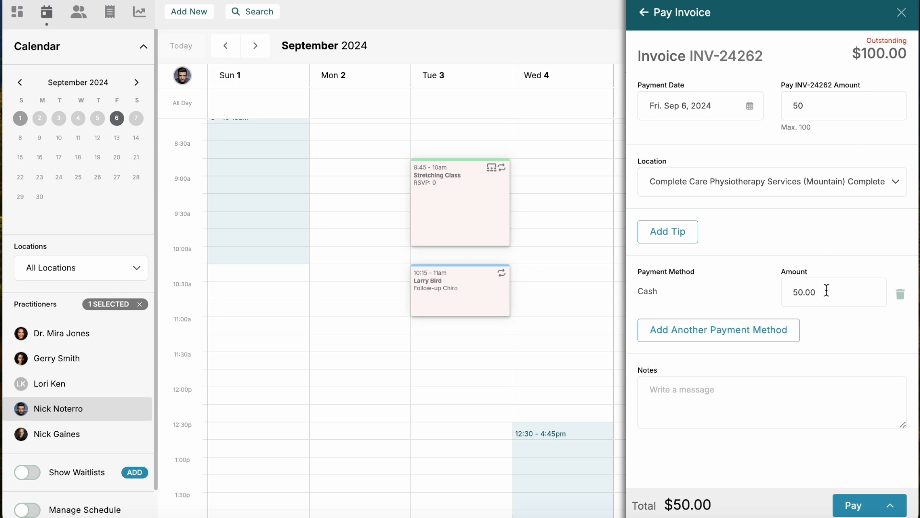
left_click_drag(826, 291, 793, 291)
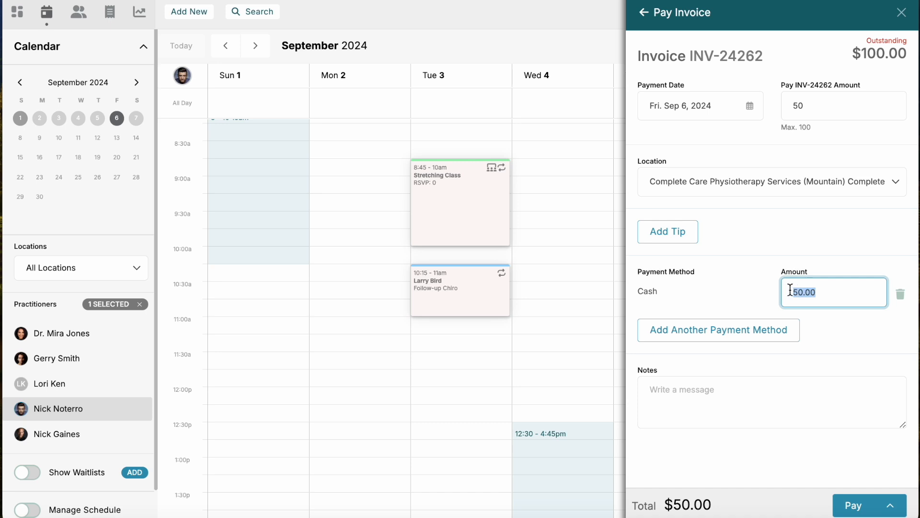
type("52")
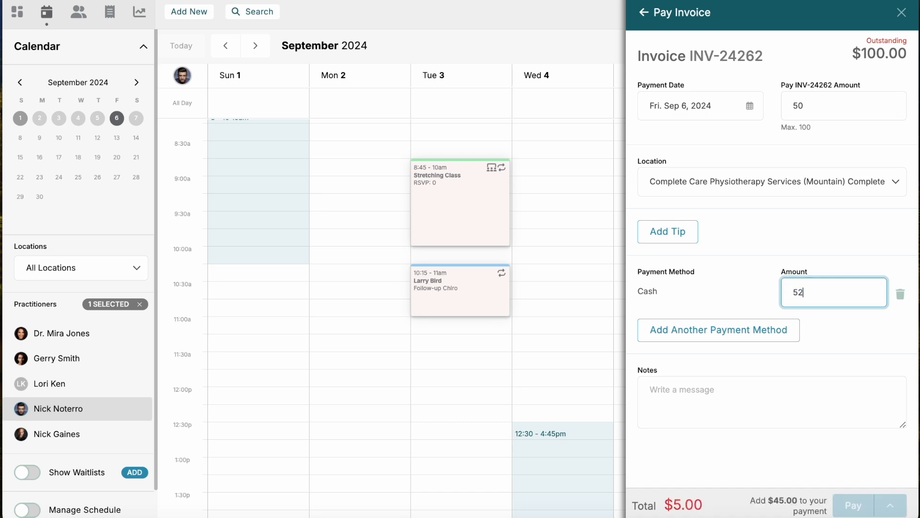
key("BackSpace")
key("BackSpace")
type("25")
left_click(681, 331)
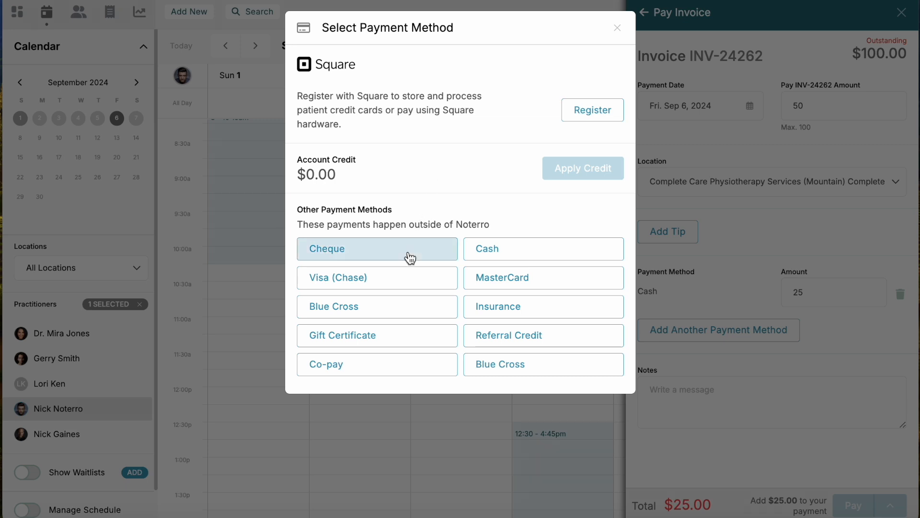
left_click(378, 334)
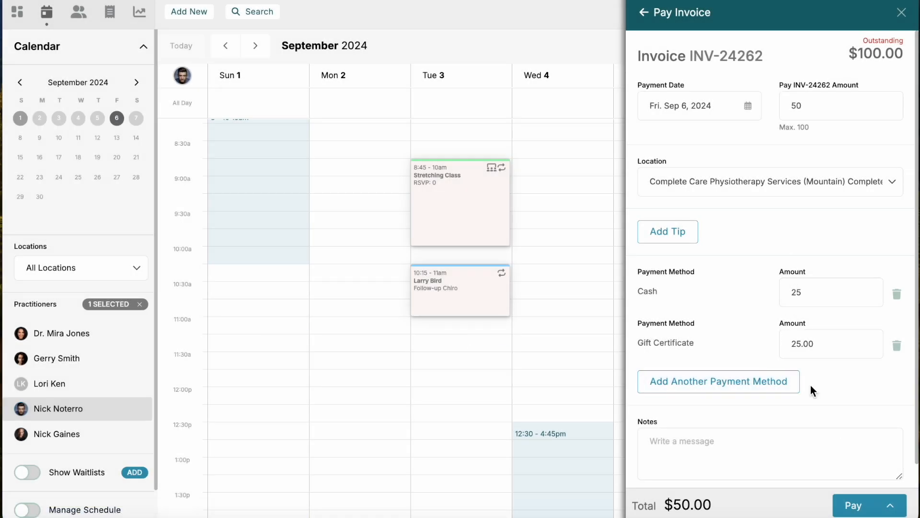
Process the split payment with the receipt emailed to the client, and close the invoice
left_click(892, 510)
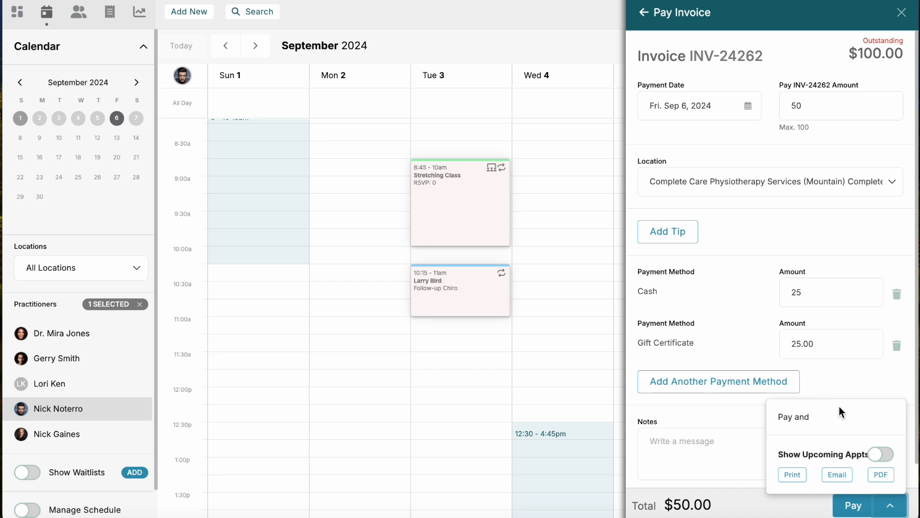
left_click(837, 479)
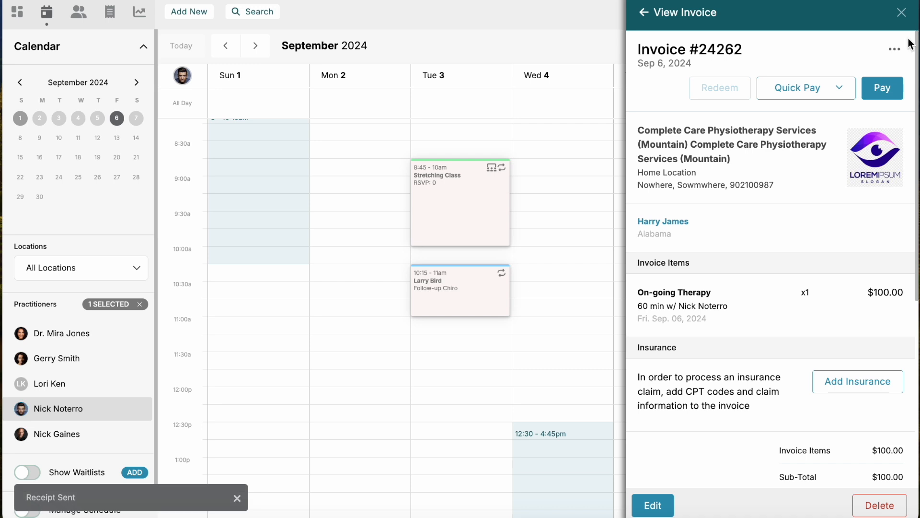
left_click(902, 13)
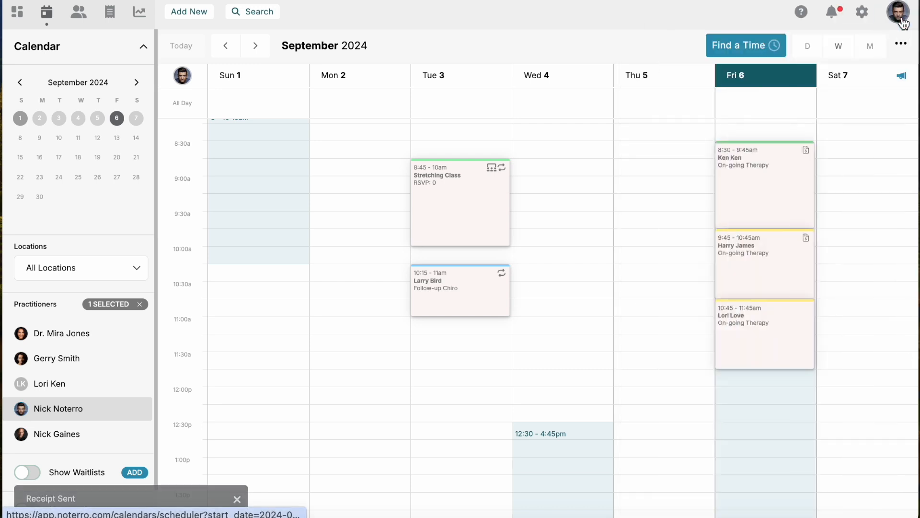
Open the profile of the client in the Friday 8:30am appointment and go to their billing invoices
left_click(775, 196)
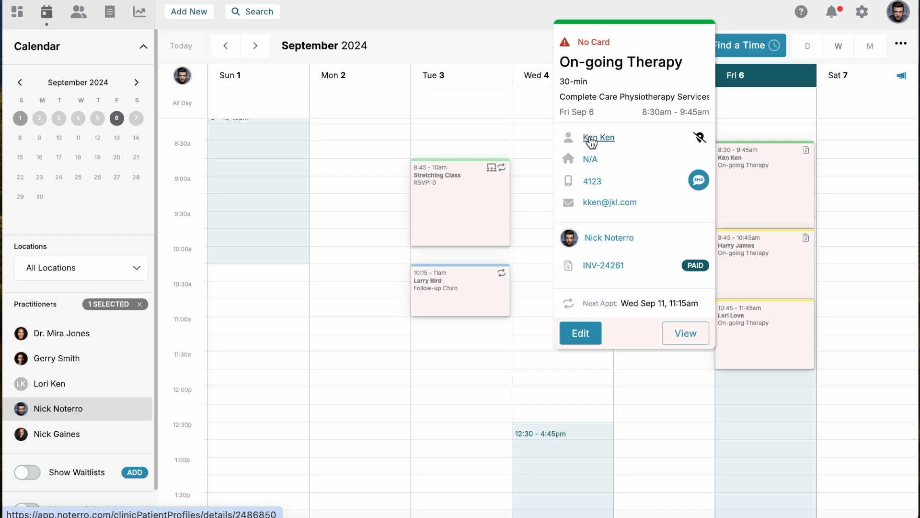
left_click(592, 139)
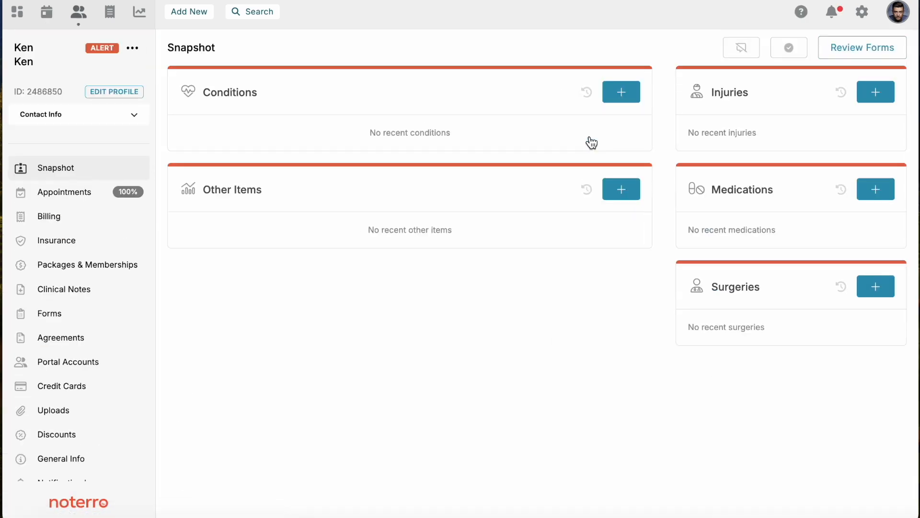
left_click(53, 221)
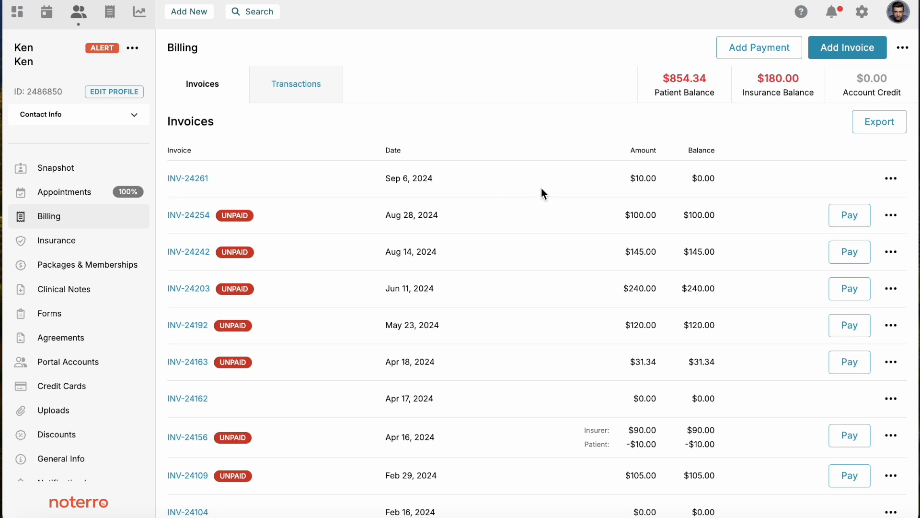
Start a new invoice from the client's billing page and close it without adding any items
left_click(847, 50)
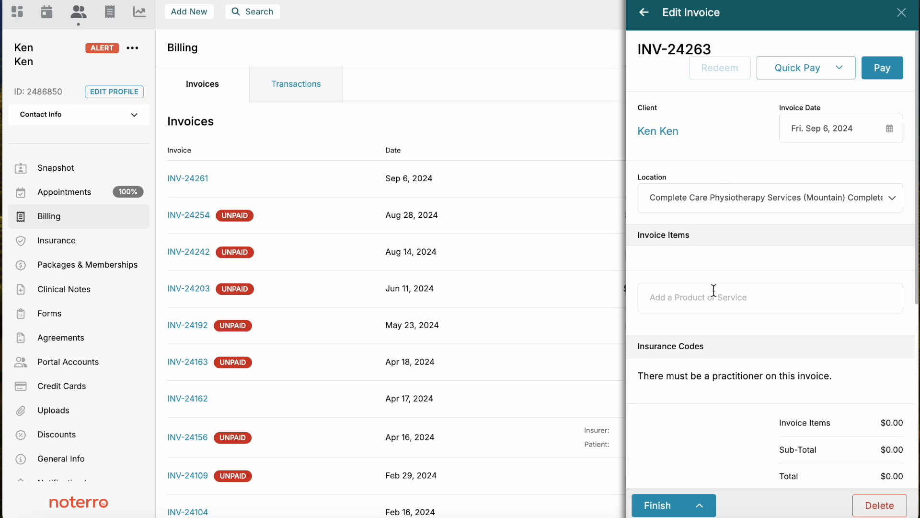
left_click(902, 13)
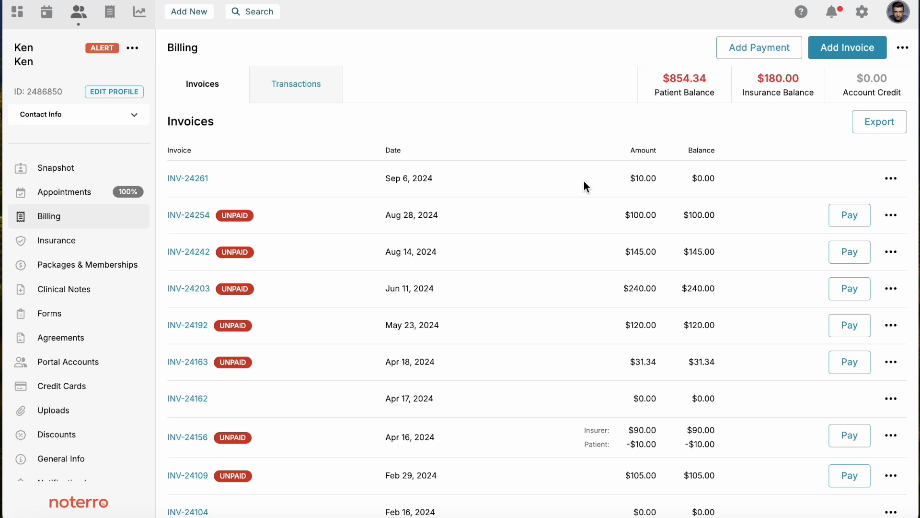